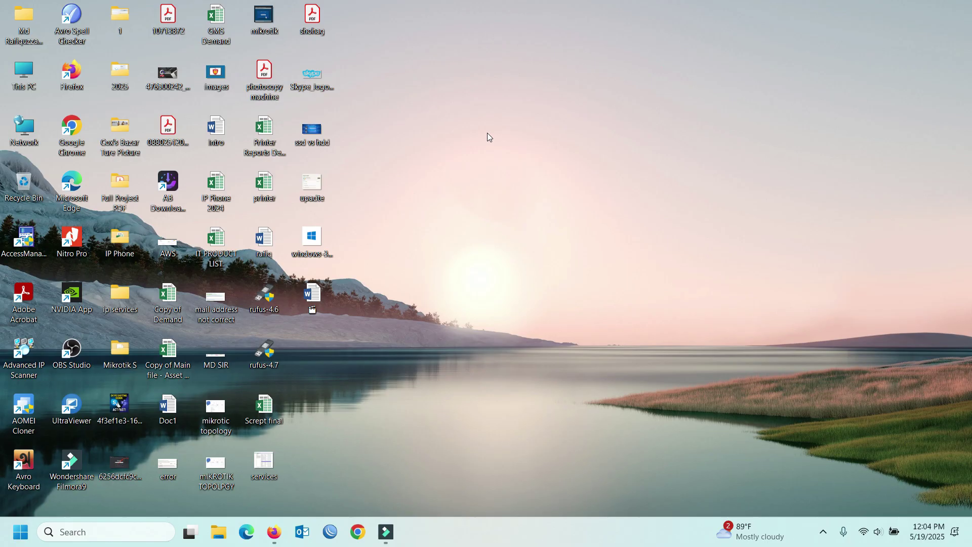
- Refresh the desktop twice, then restore Firefox showing the AOMEI Cloner product page
right_click(487, 134)
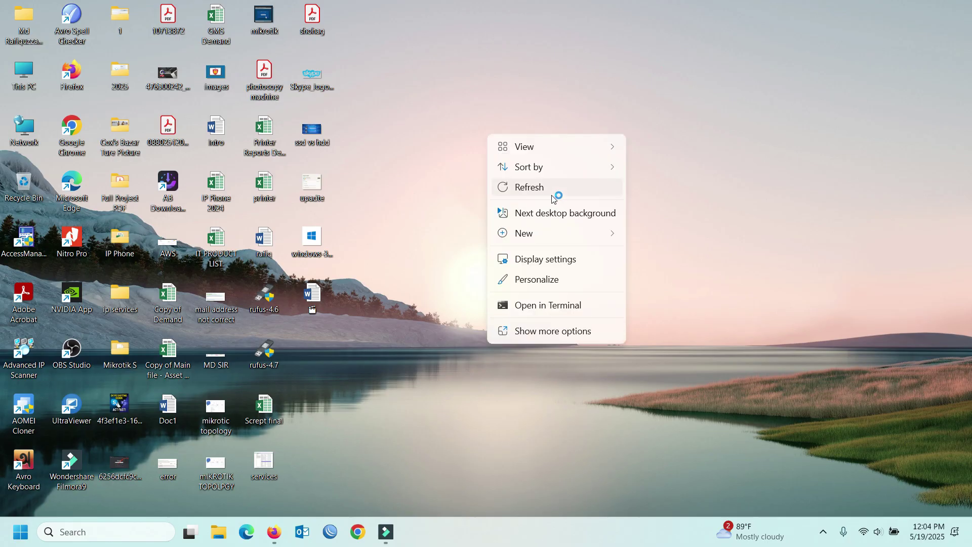
click(551, 192)
right_click(502, 150)
click(543, 200)
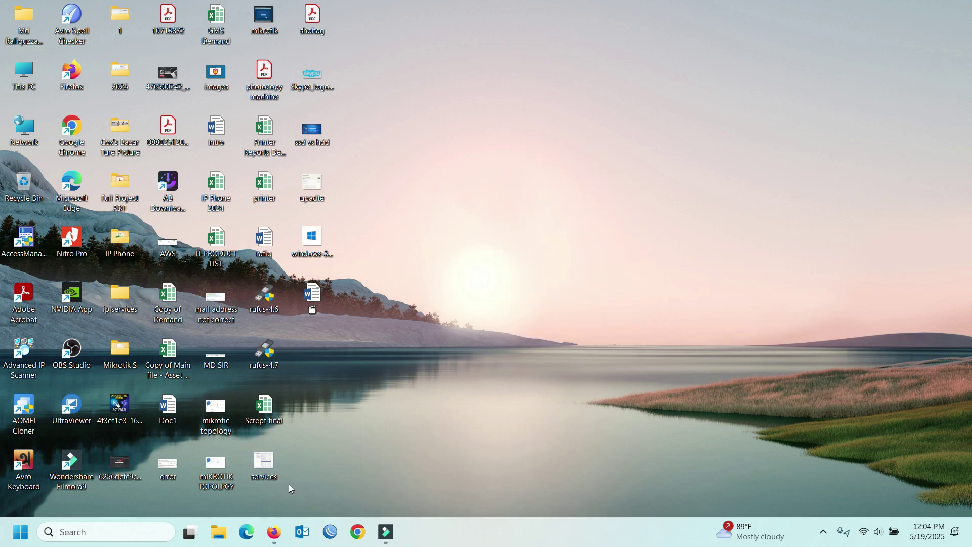
click(274, 537)
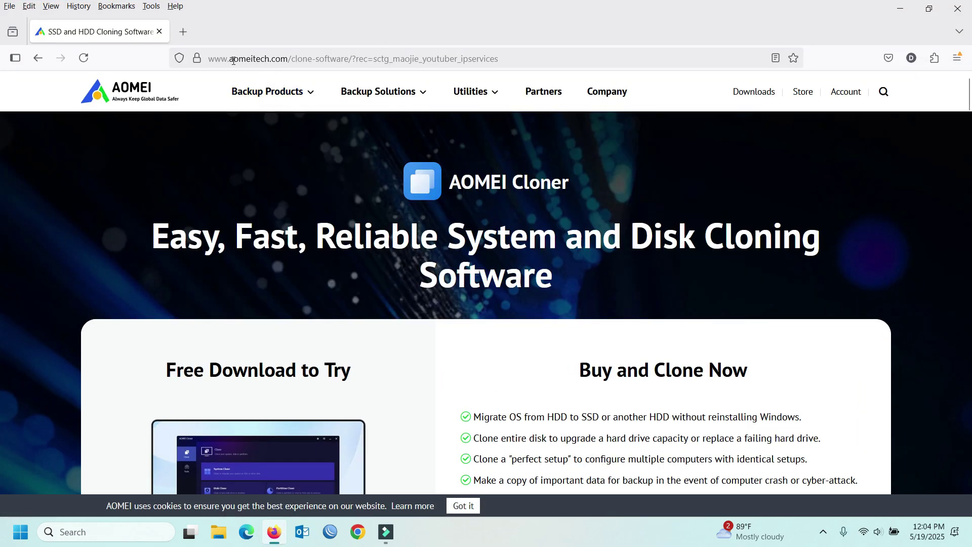
- Scroll to the clone features and highlight the System Clone, Disk Clone and Partition Clone headings
scroll(397, 255, down, 3)
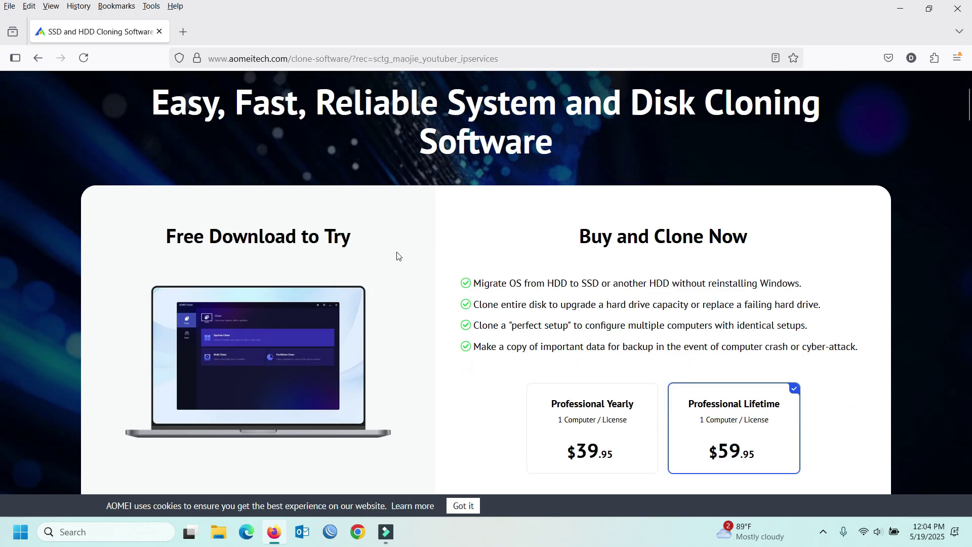
scroll(397, 255, down, 3)
scroll(475, 205, up, 1)
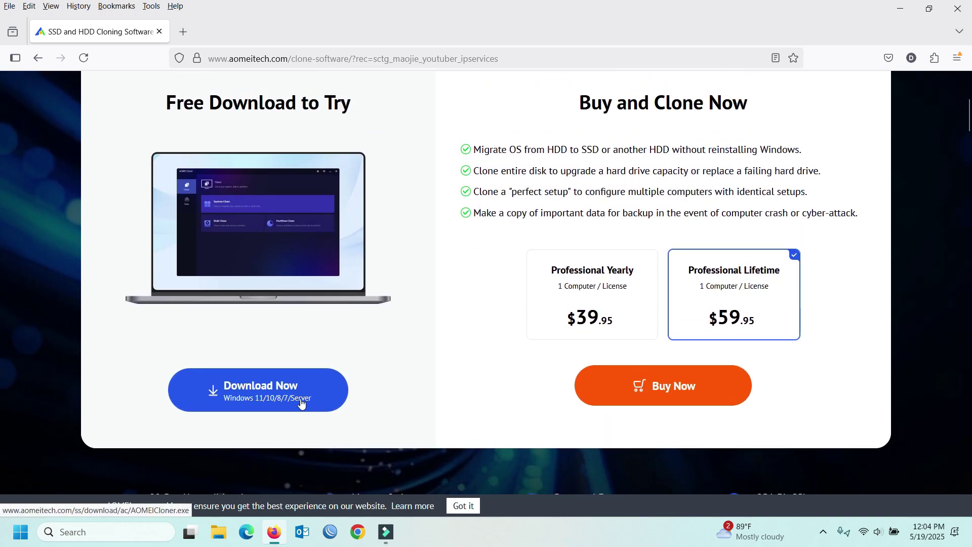
scroll(355, 391, down, 1)
scroll(355, 392, down, 12)
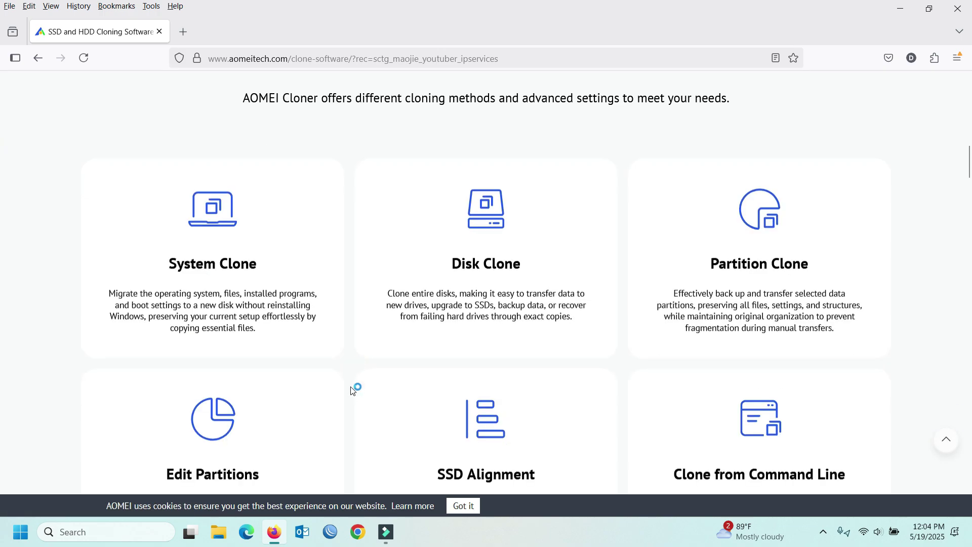
drag(172, 263, 259, 266)
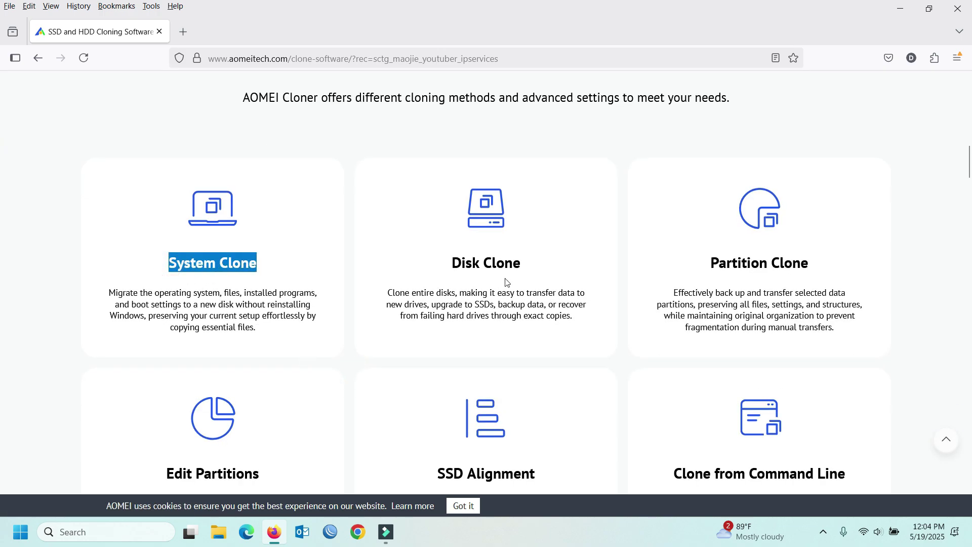
drag(452, 263, 527, 263)
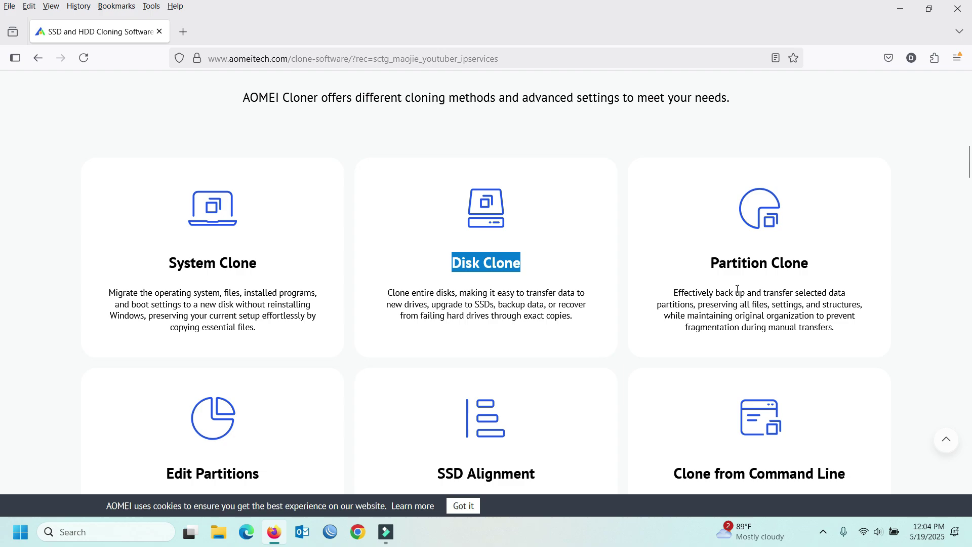
drag(711, 262, 809, 263)
- Scroll back up to the Free Download offer beside the $39.95 and $59.95 Professional plans
scroll(597, 308, down, 1)
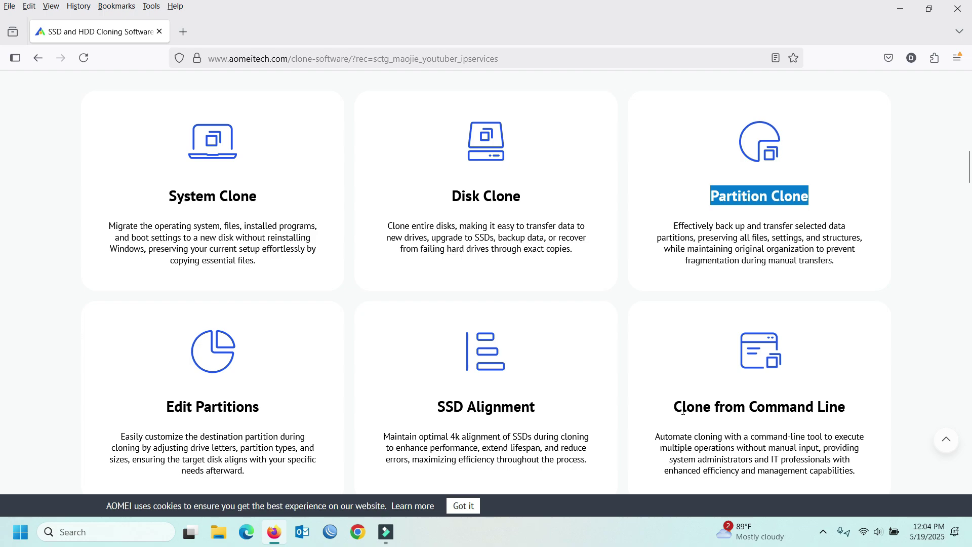
scroll(684, 411, down, 3)
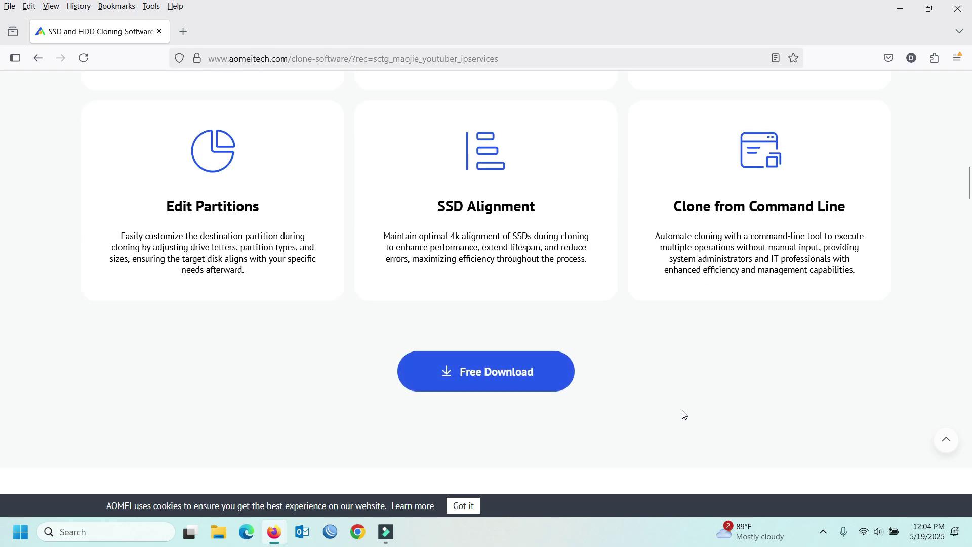
scroll(684, 411, up, 3)
scroll(684, 411, up, 5)
scroll(478, 415, down, 2)
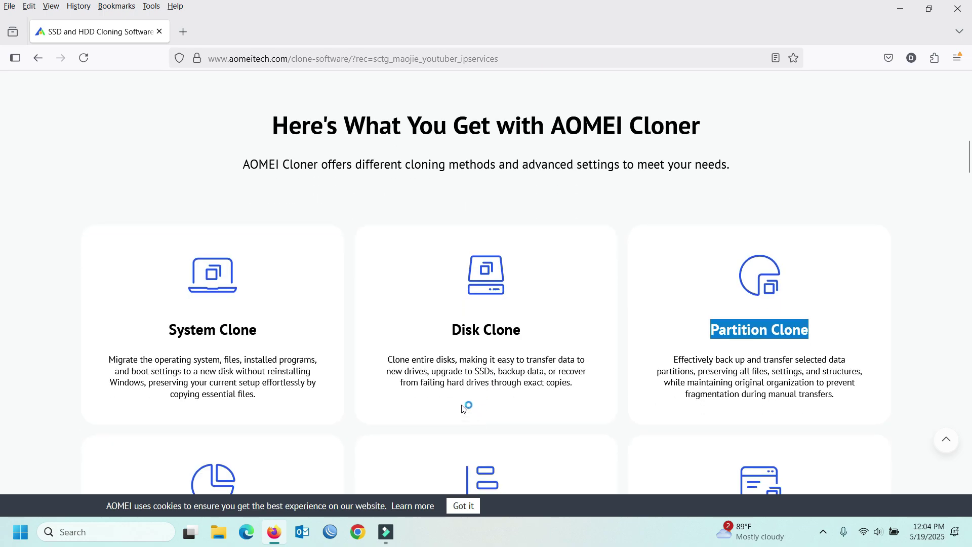
scroll(456, 408, up, 3)
scroll(453, 408, up, 8)
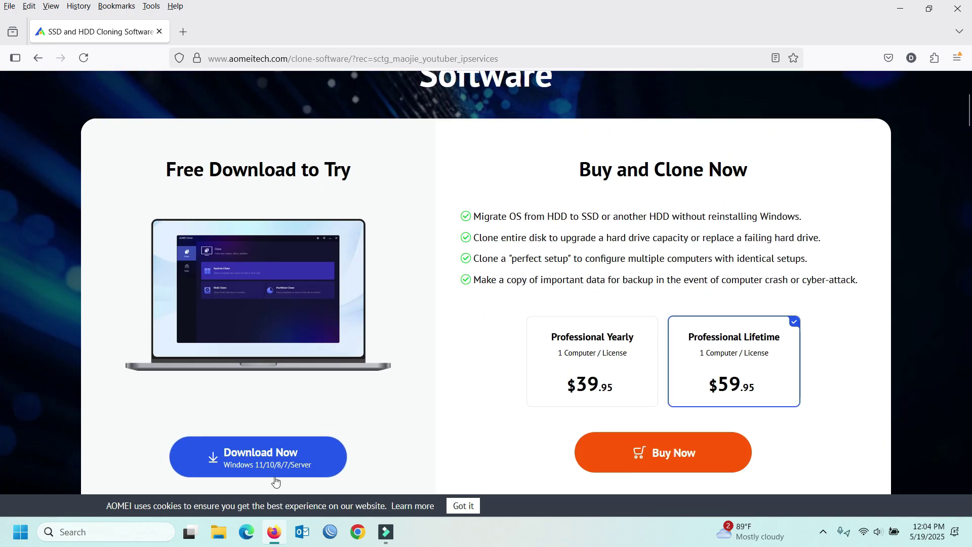
- Download the 78.7 MB AOMEICloner_20250519.17709540.exe installer and open its containing folder
click(264, 463)
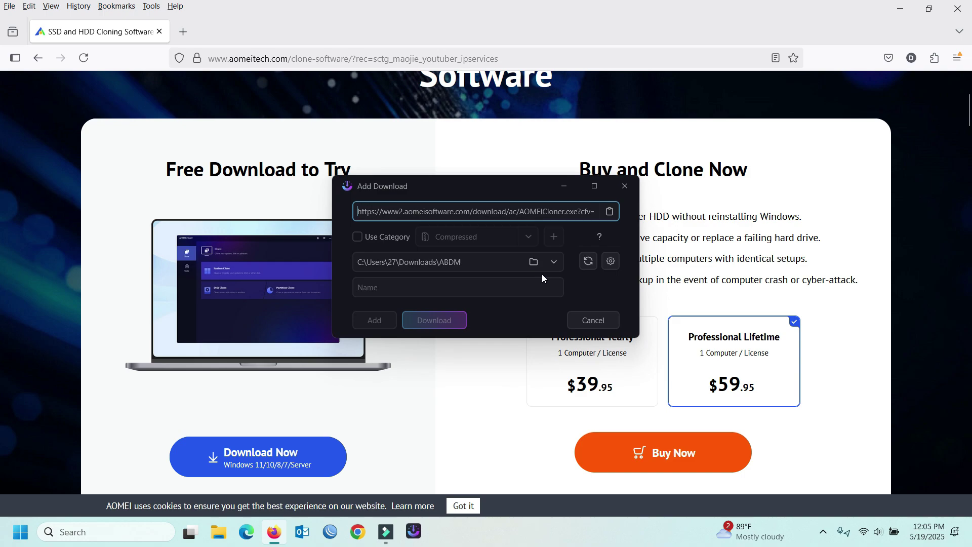
click(440, 321)
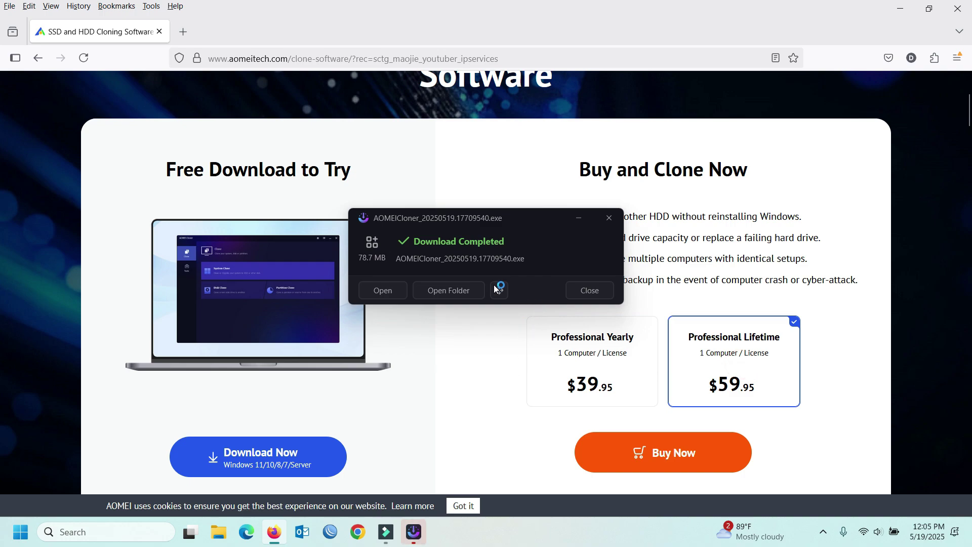
click(463, 296)
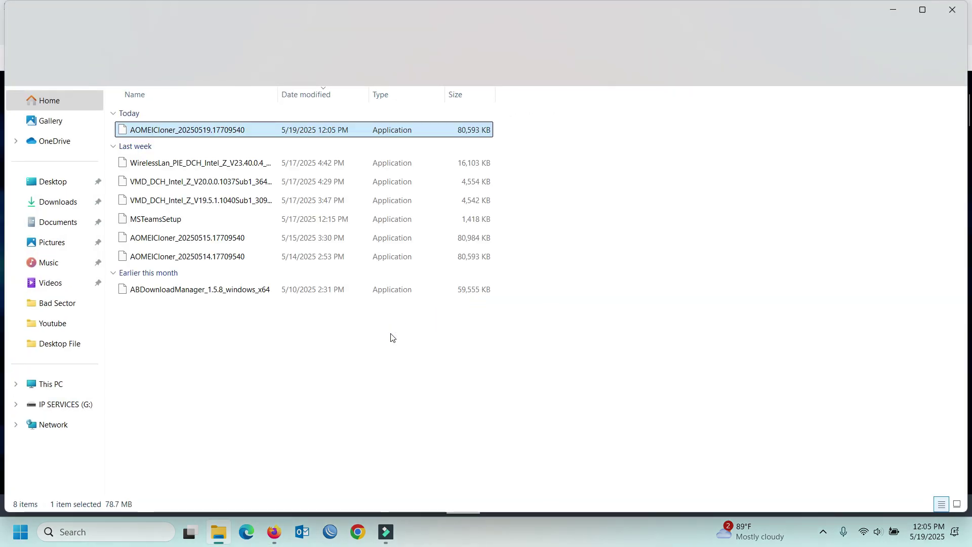
- Run the AOMEI Cloner installer with English as the setup language and begin installing
double_click(193, 131)
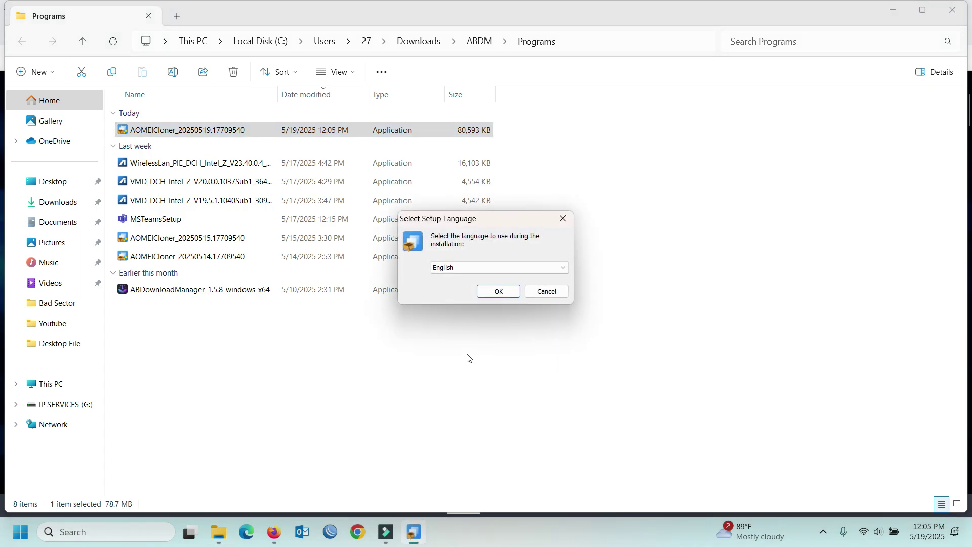
click(498, 292)
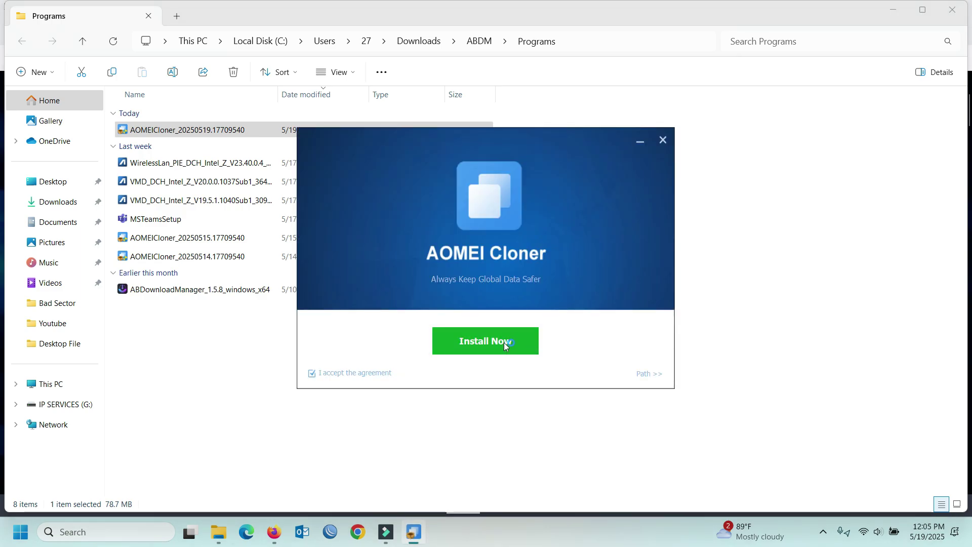
click(504, 345)
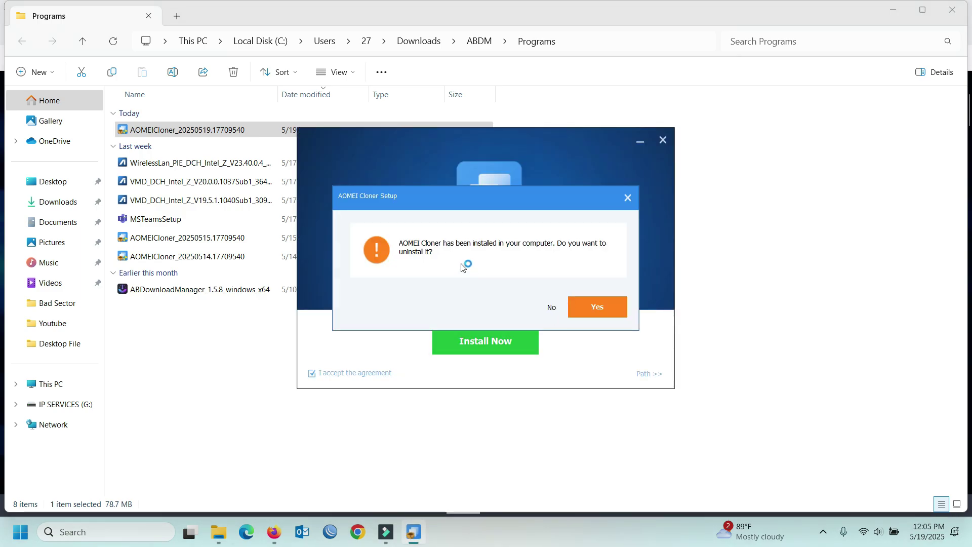
- Decline uninstalling the existing copy, quit setup, and close the download folder window
click(552, 307)
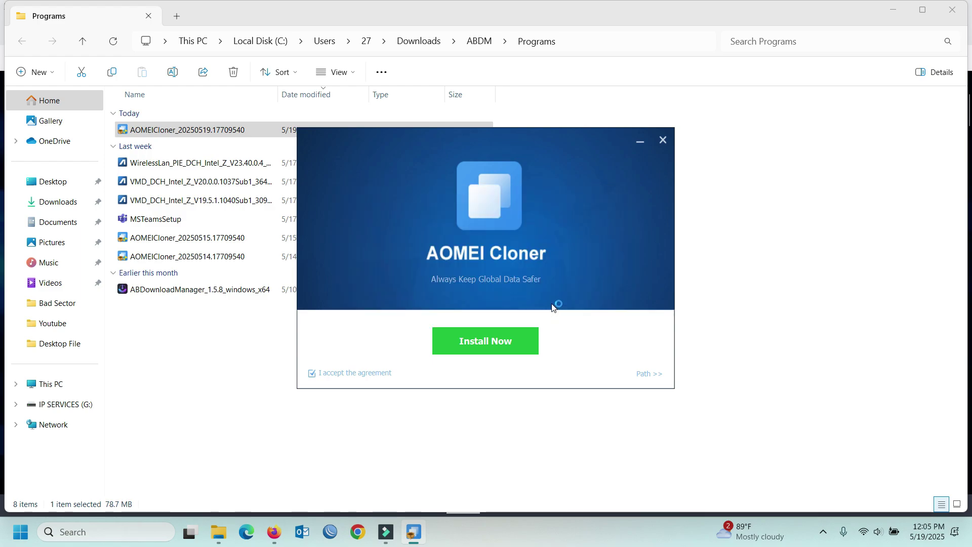
click(663, 139)
click(599, 309)
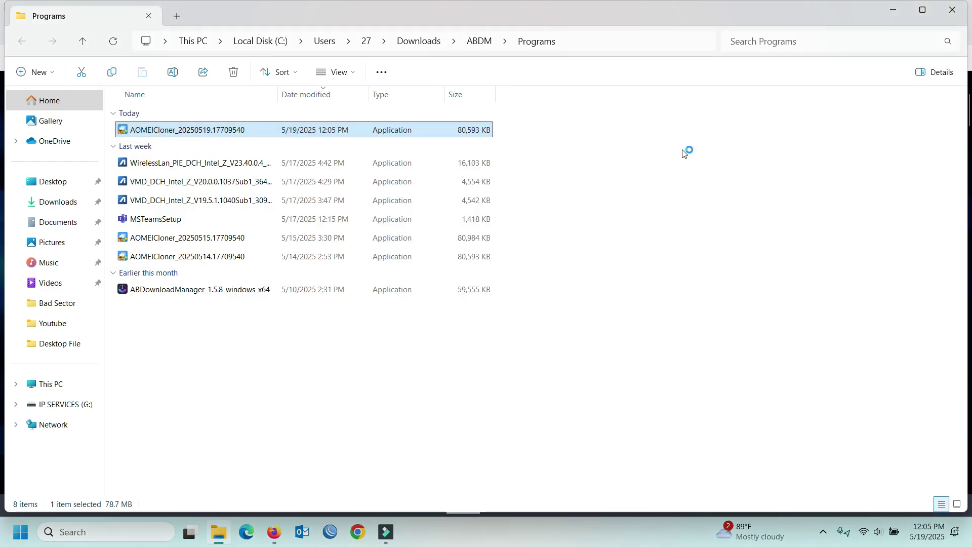
click(969, 15)
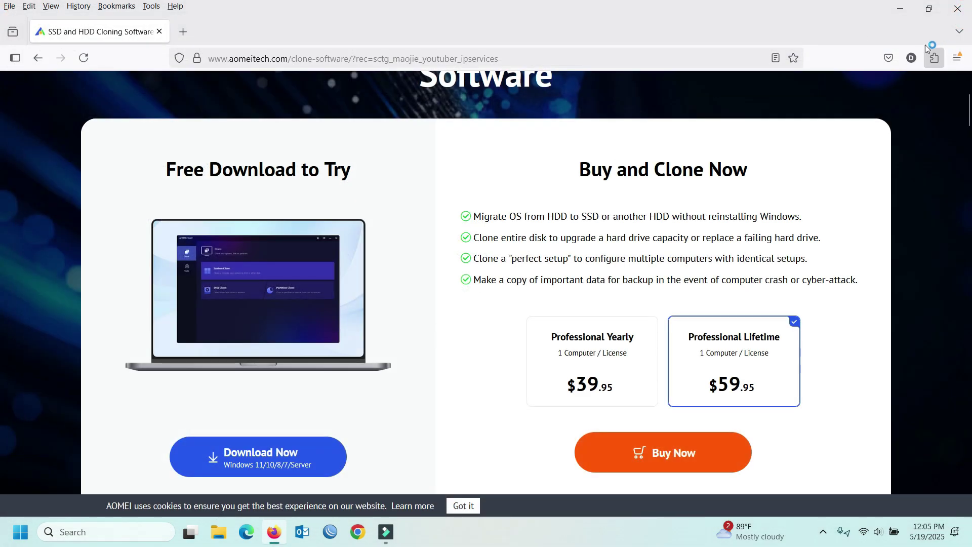
- Minimize Firefox and launch AOMEI Cloner from its desktop icon
click(902, 8)
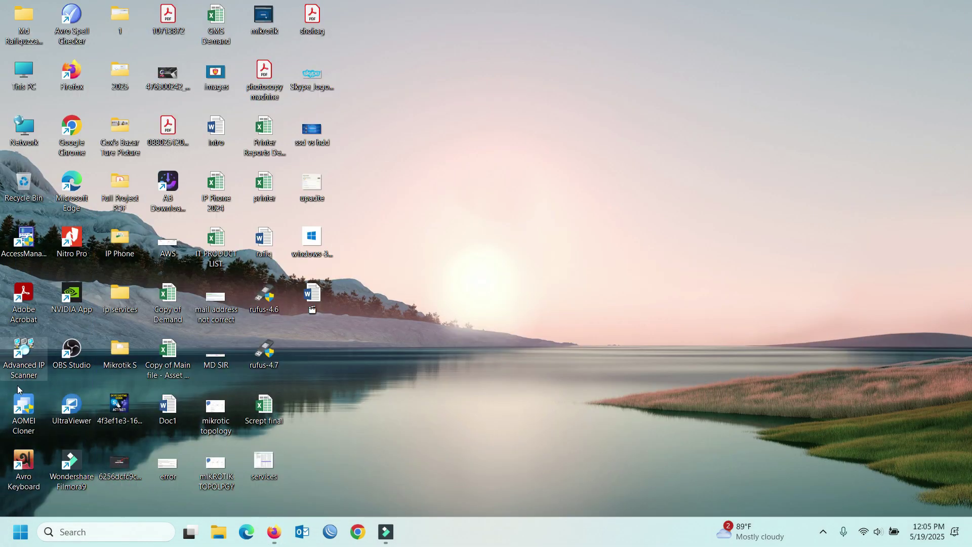
double_click(19, 412)
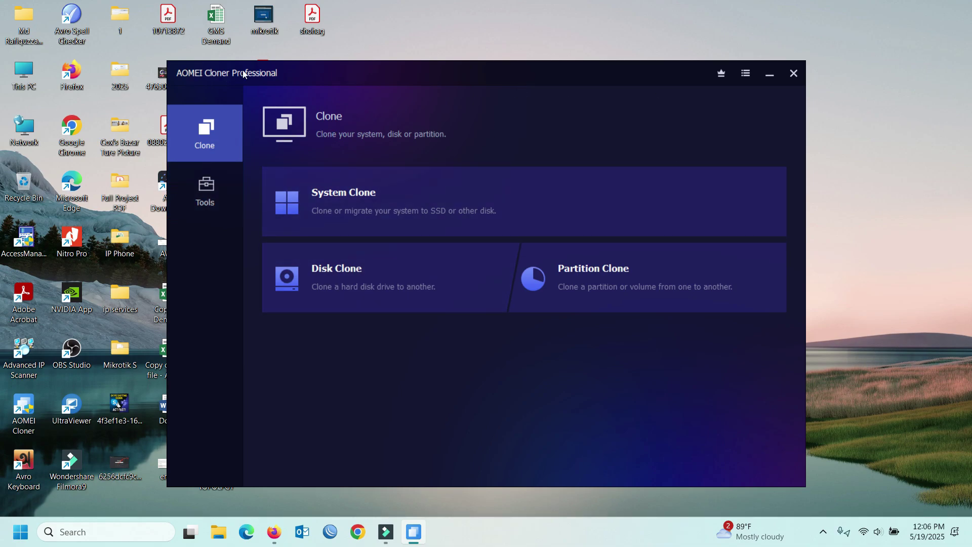
- Glance at the Tools page, return to Clone, and start a System Clone
click(207, 187)
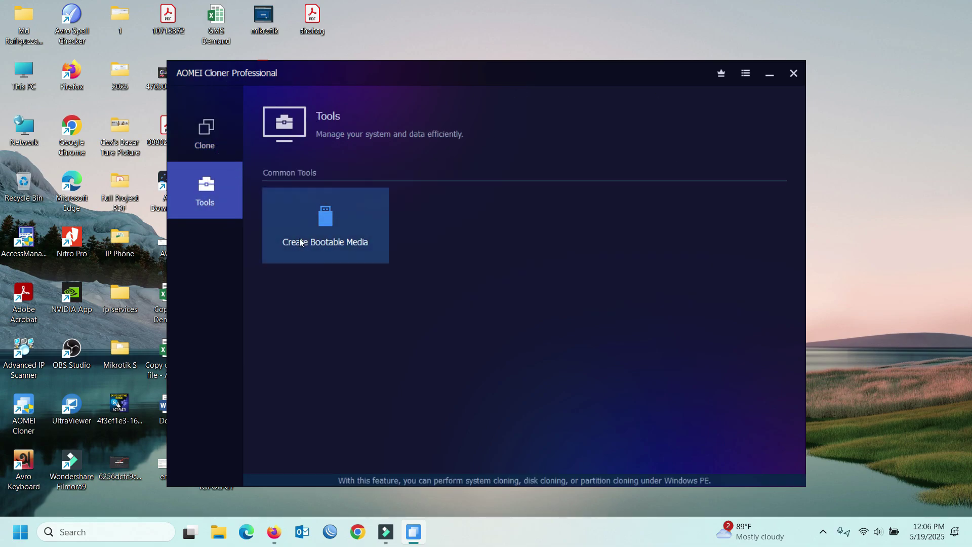
click(217, 140)
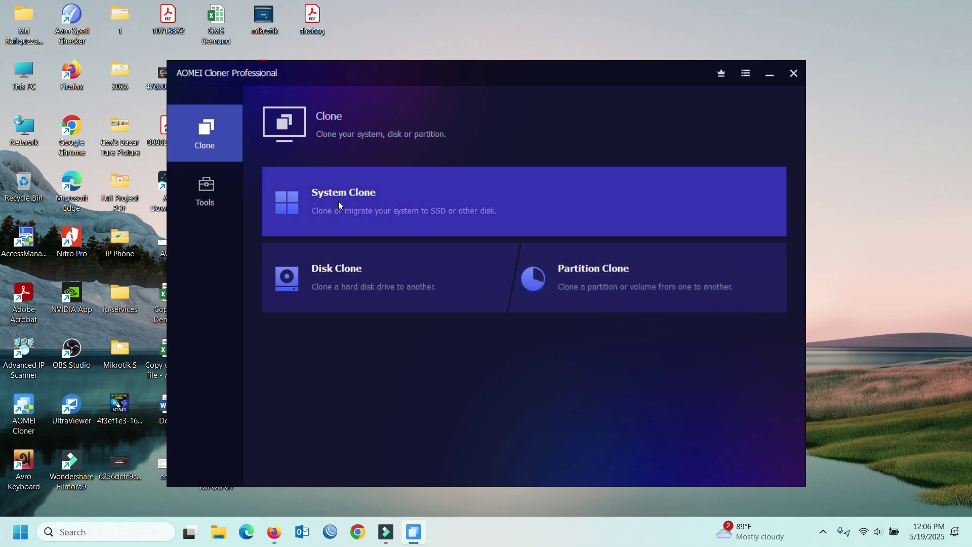
click(338, 205)
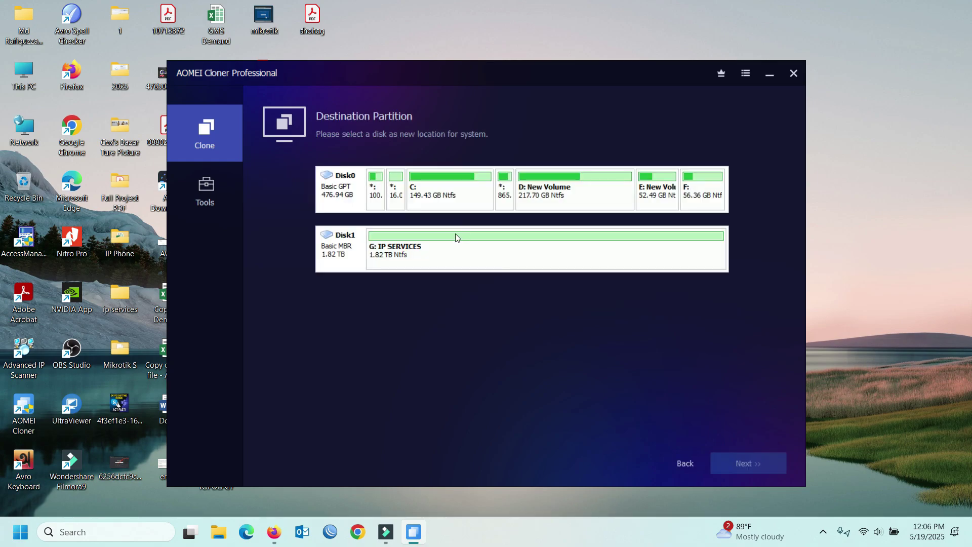
- Try several partitions, then choose Disk1's G: IP SERVICES partition (1.82 TB) as the destination
click(372, 195)
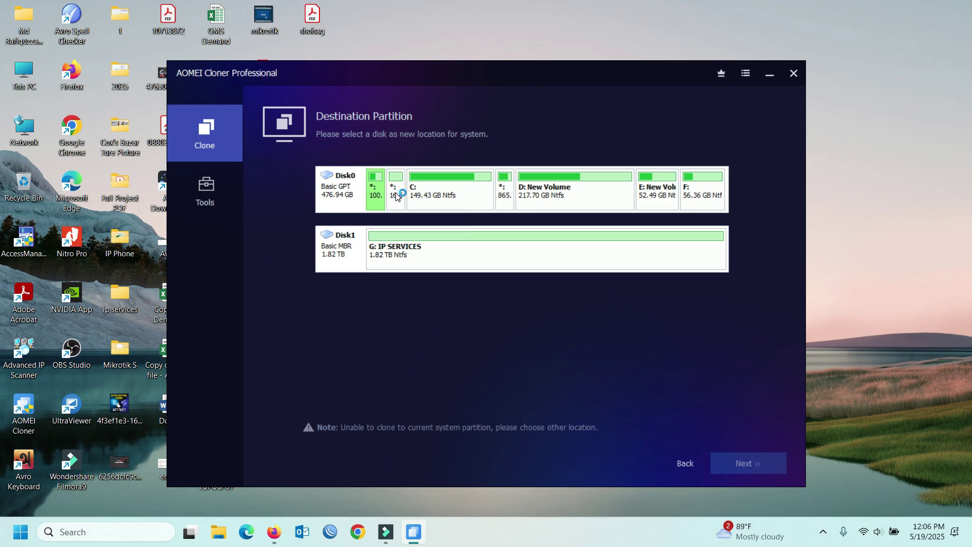
click(396, 195)
click(429, 195)
click(418, 252)
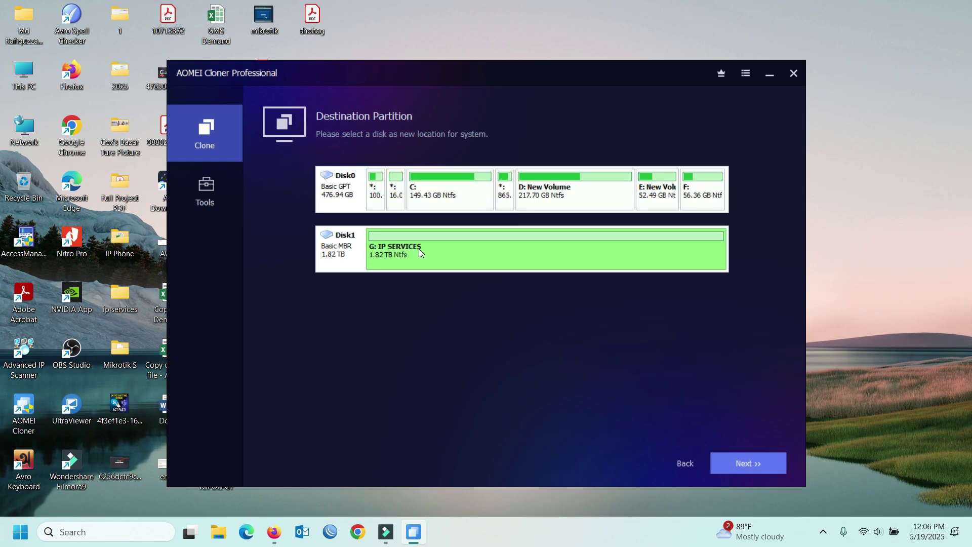
click(445, 192)
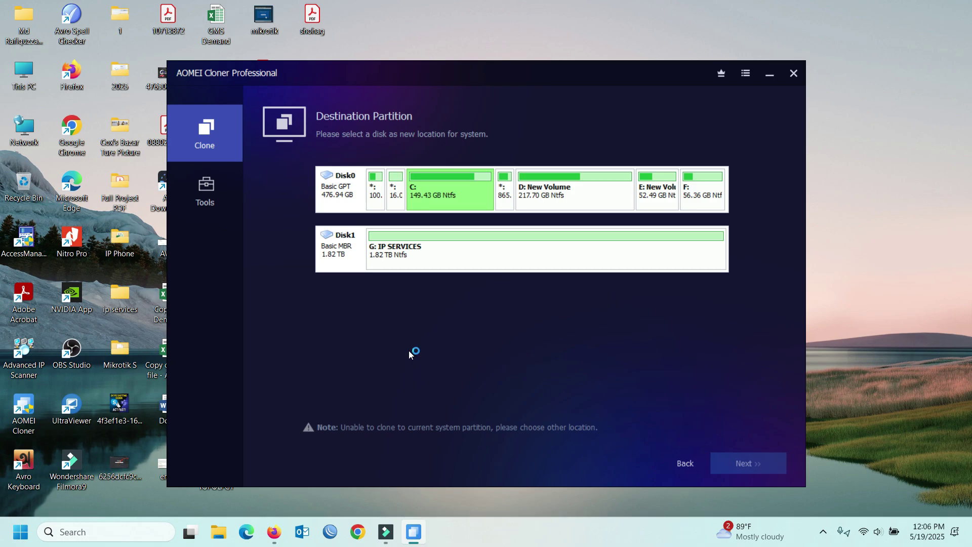
click(406, 258)
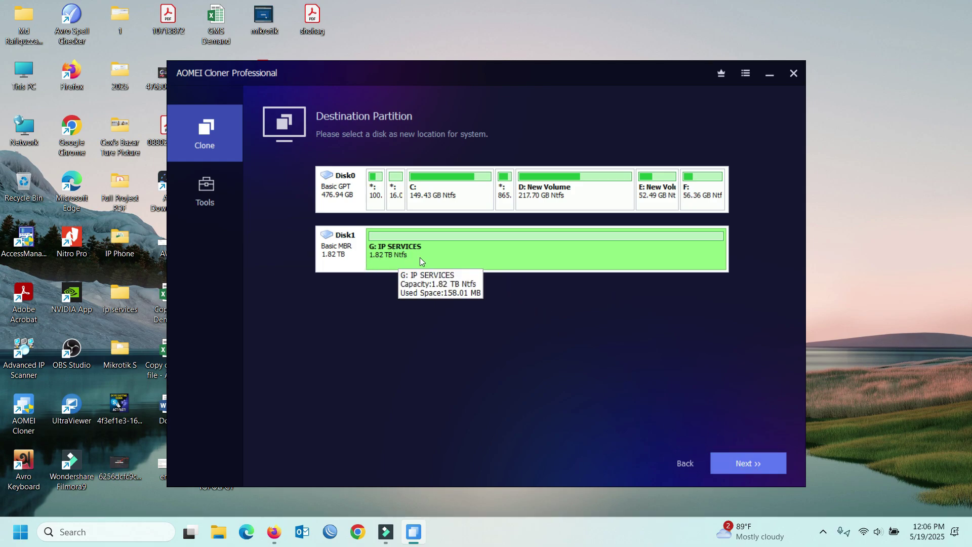
click(761, 462)
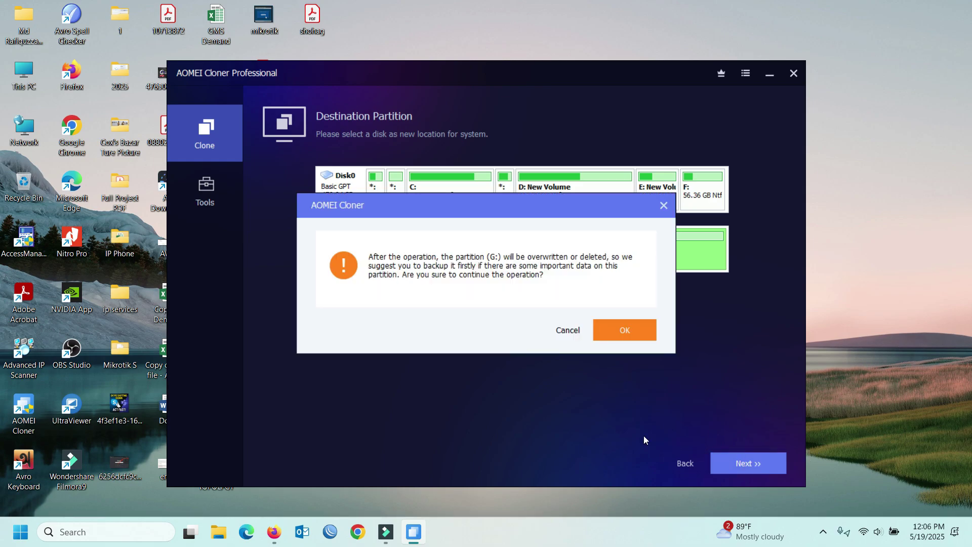
- Accept the overwrite warning for G: and start the system clone from C:
click(633, 327)
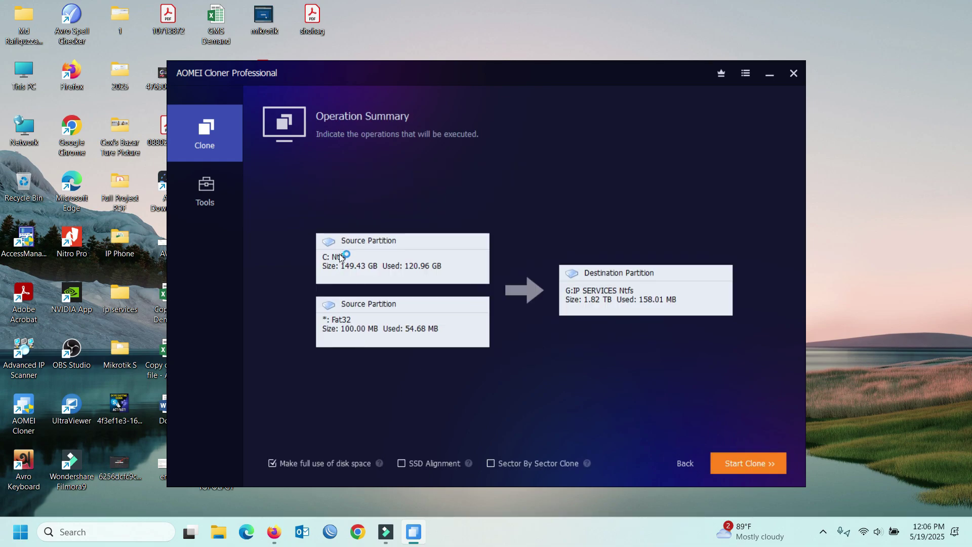
click(759, 464)
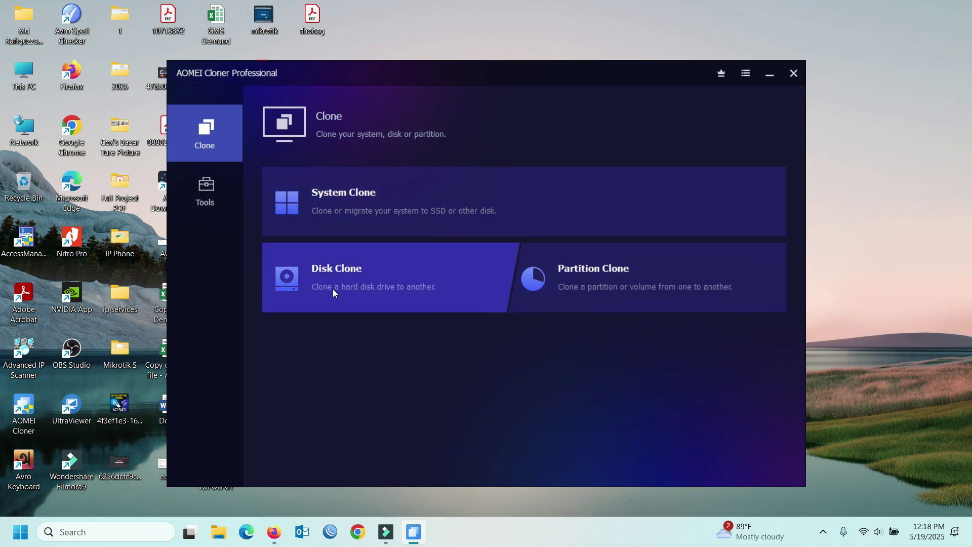
- Set up a Disk Clone from Disk0 (476.94 GB) to Disk1 (1.82 TB), accepting the overwrite warning
click(333, 285)
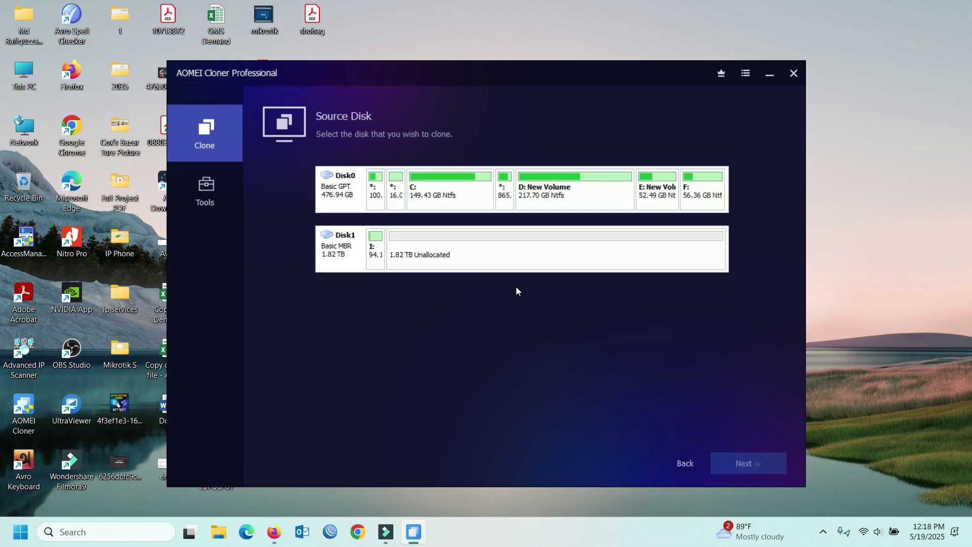
click(334, 187)
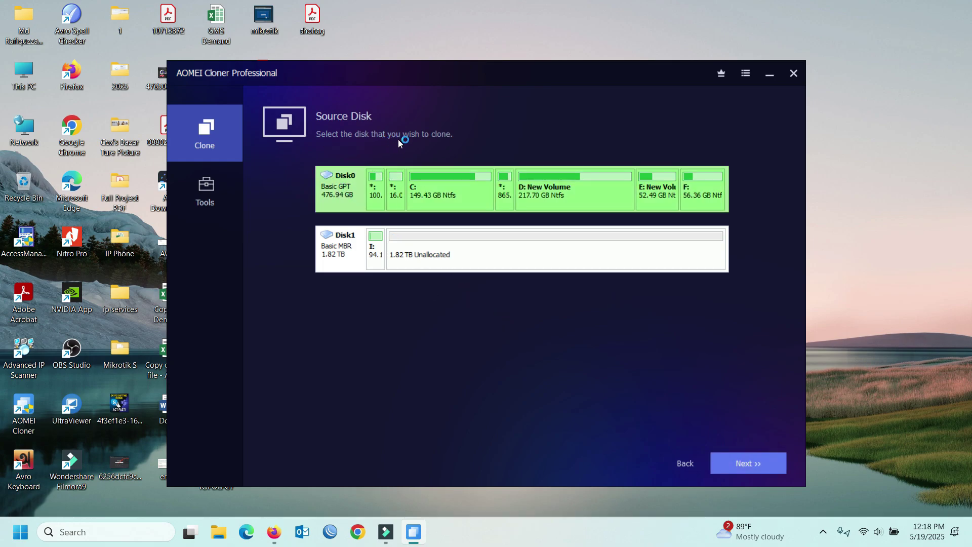
click(740, 467)
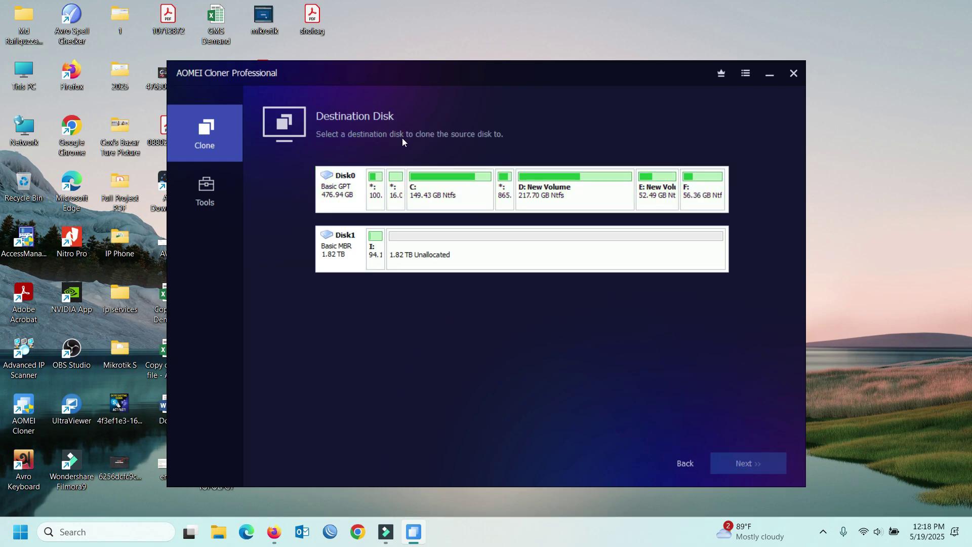
click(355, 253)
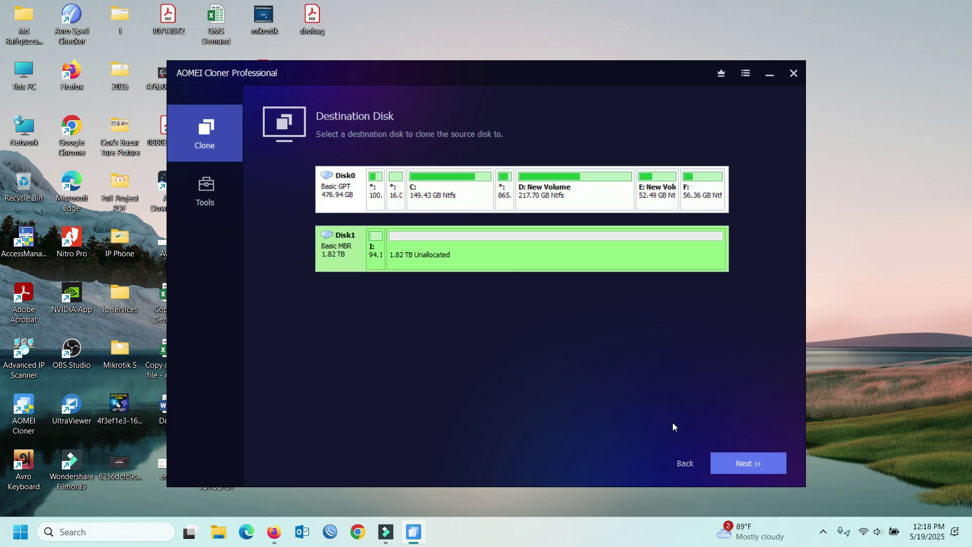
click(754, 465)
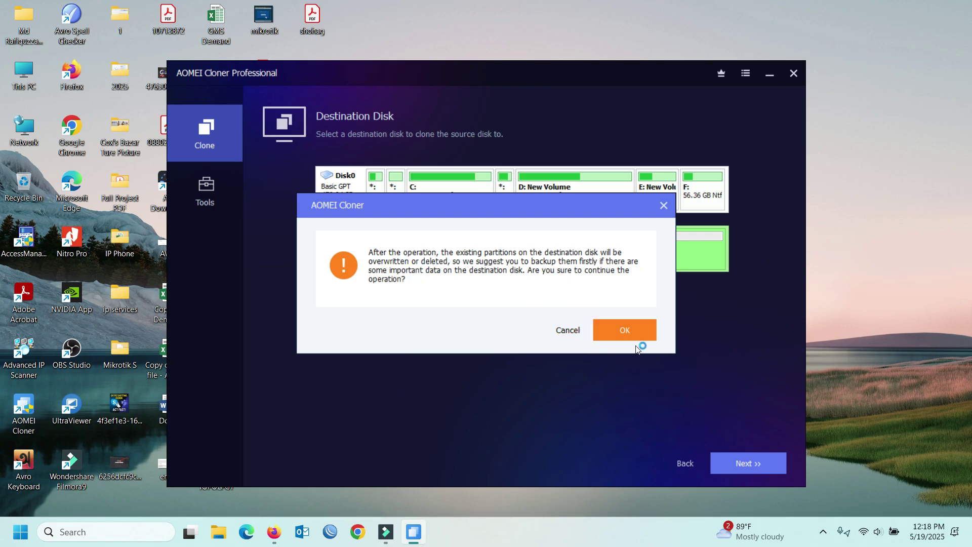
click(628, 331)
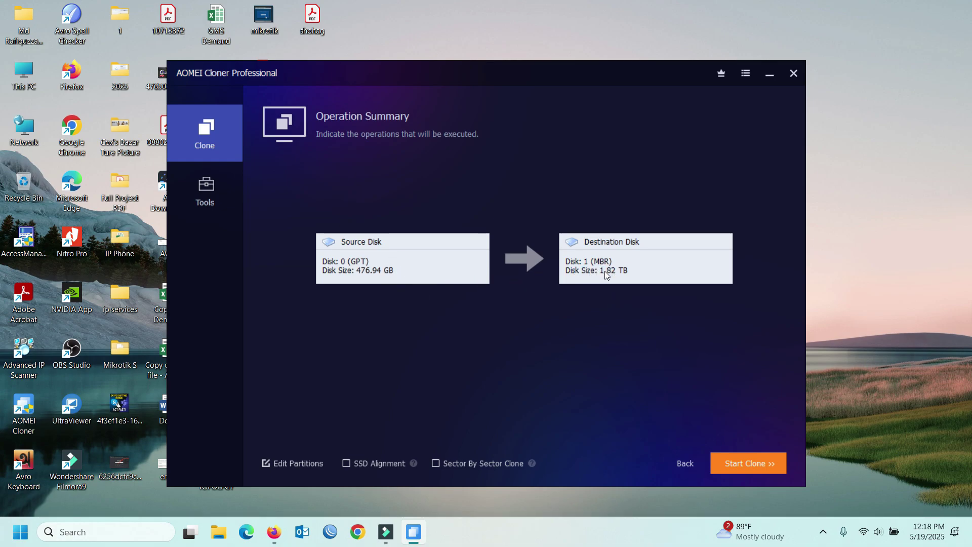
- Start the Disk0-to-Disk1 clone with disk type conversion, then cancel it at 28%
click(746, 469)
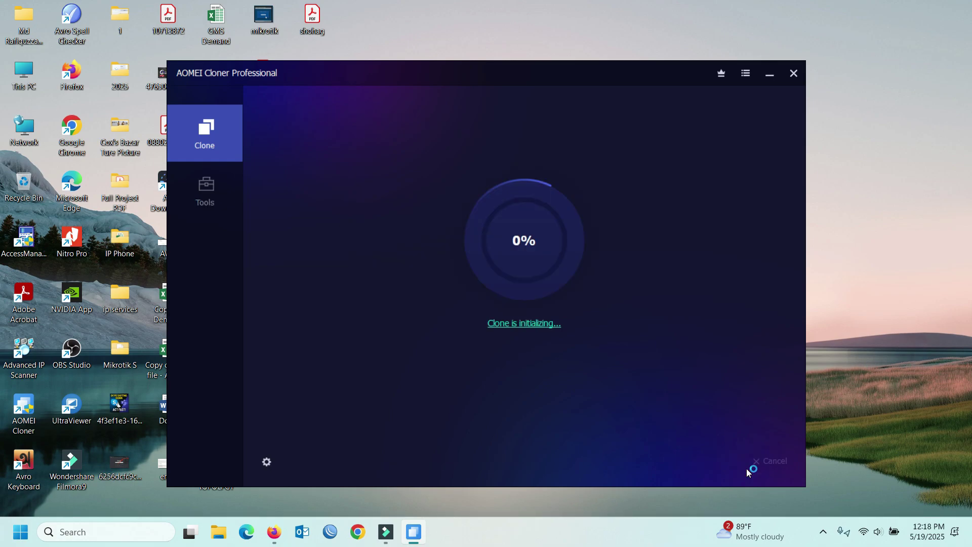
click(625, 324)
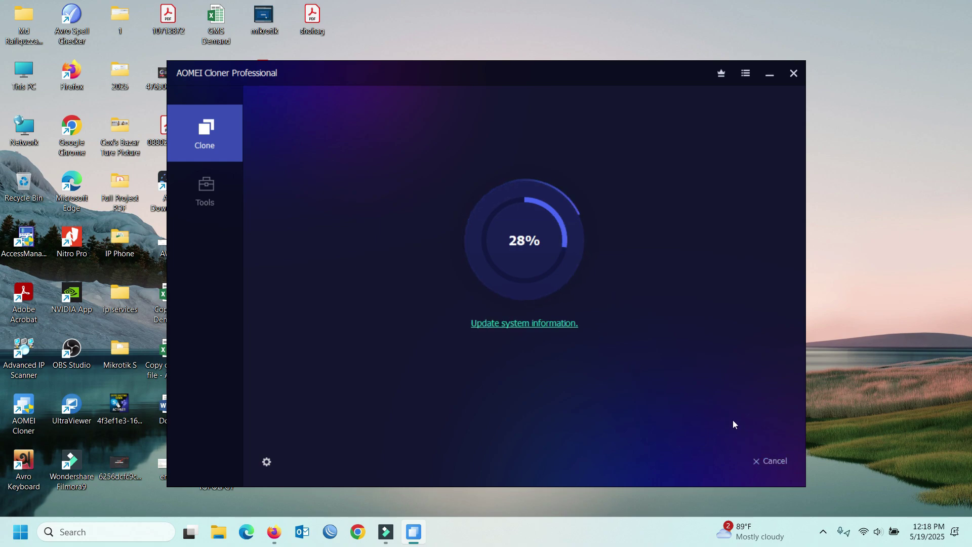
click(770, 462)
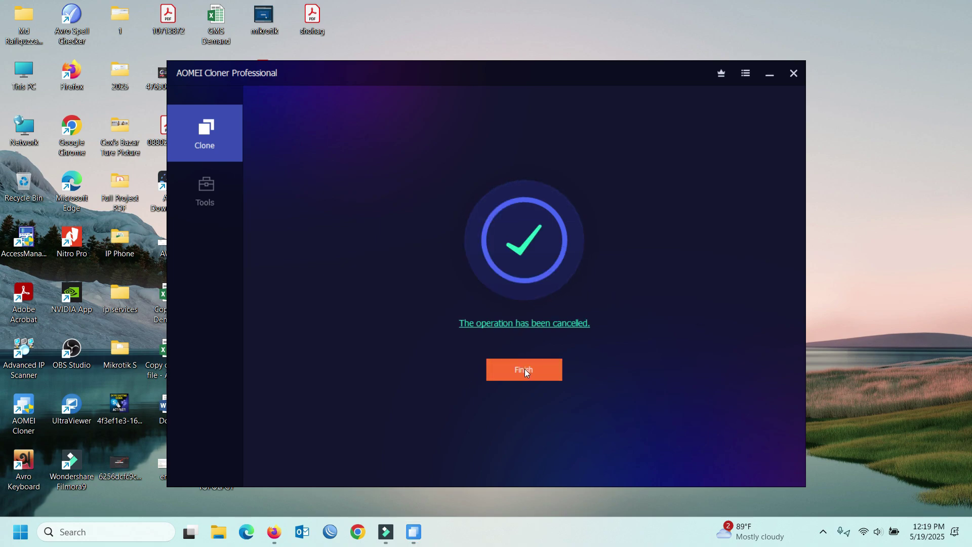
click(525, 369)
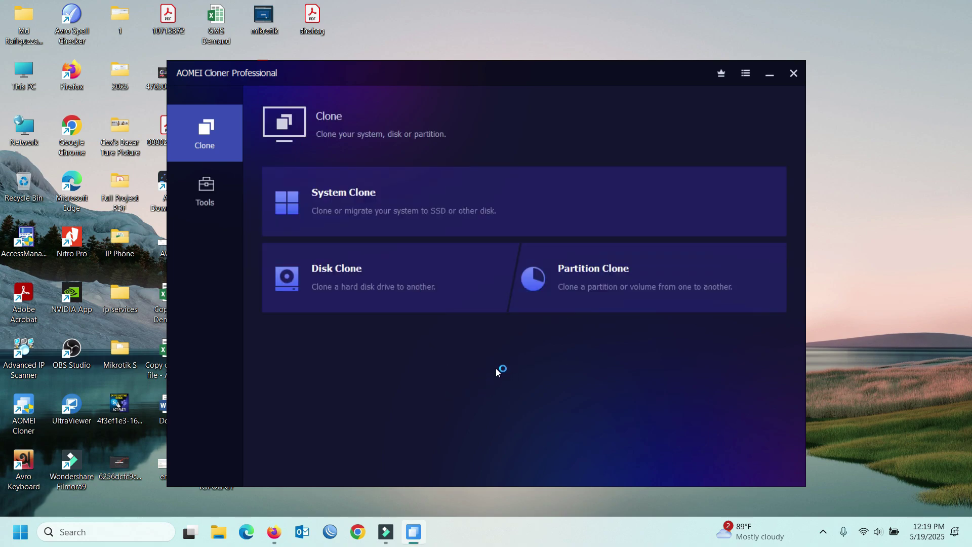
- Start a Partition Clone and choose E: New Volume as the source partition
click(594, 278)
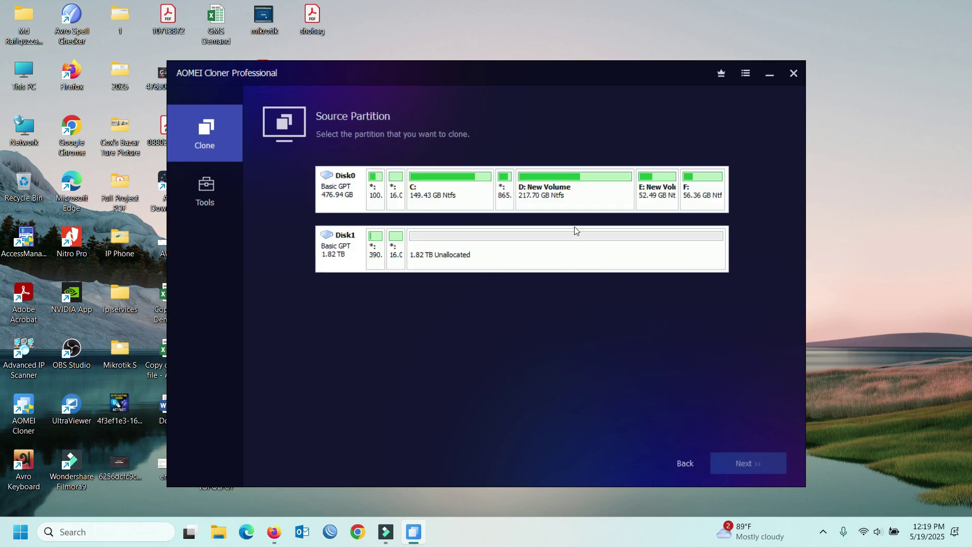
click(568, 192)
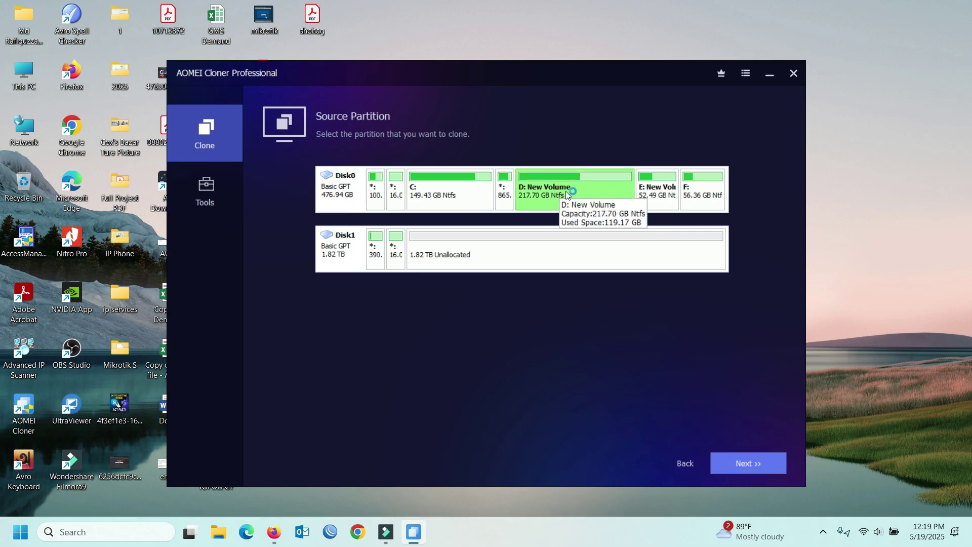
click(691, 188)
click(661, 196)
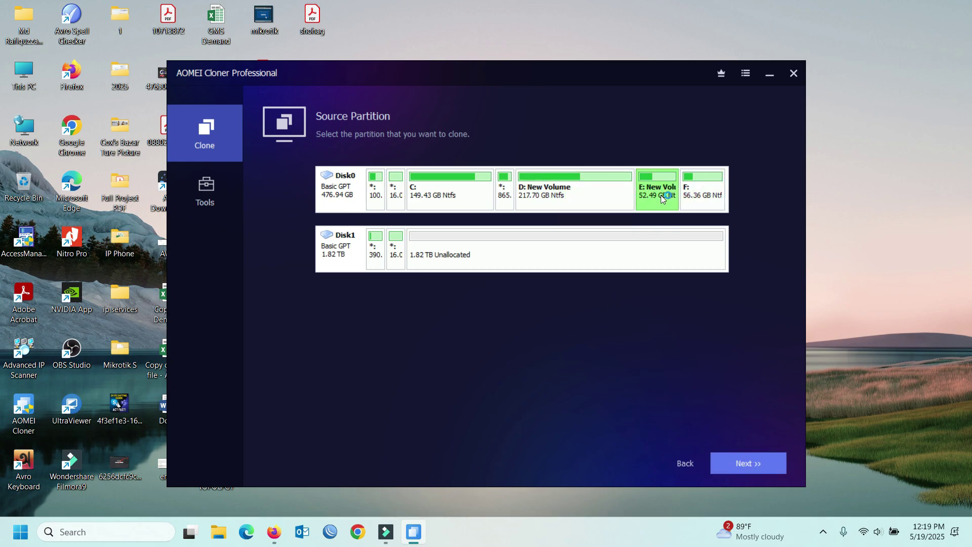
click(595, 199)
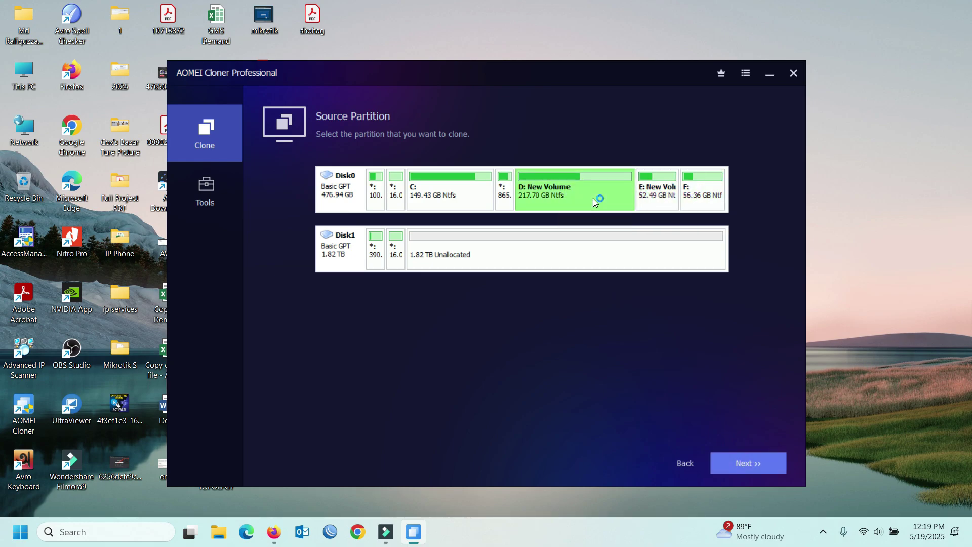
click(663, 190)
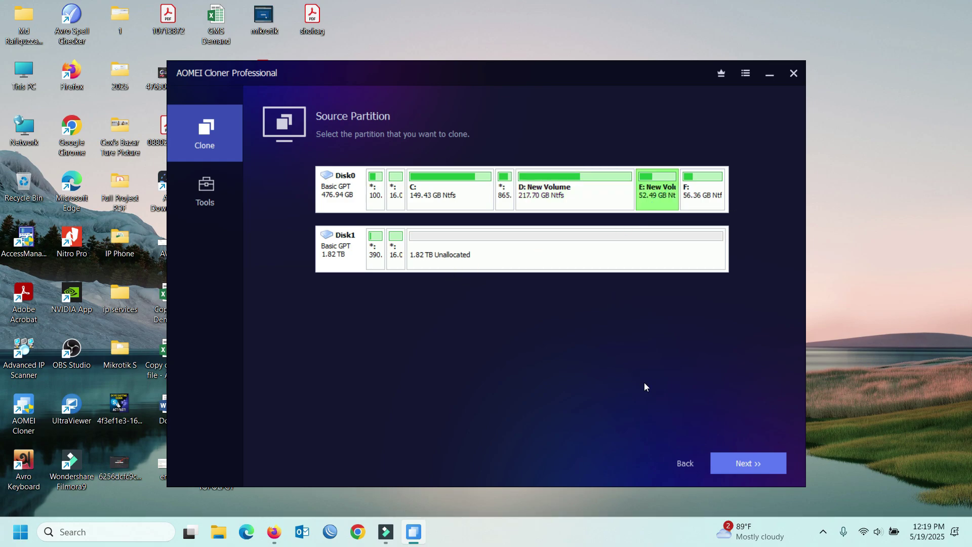
- Target Disk1's 1.82 TB unallocated space and enable SSD Alignment
click(752, 459)
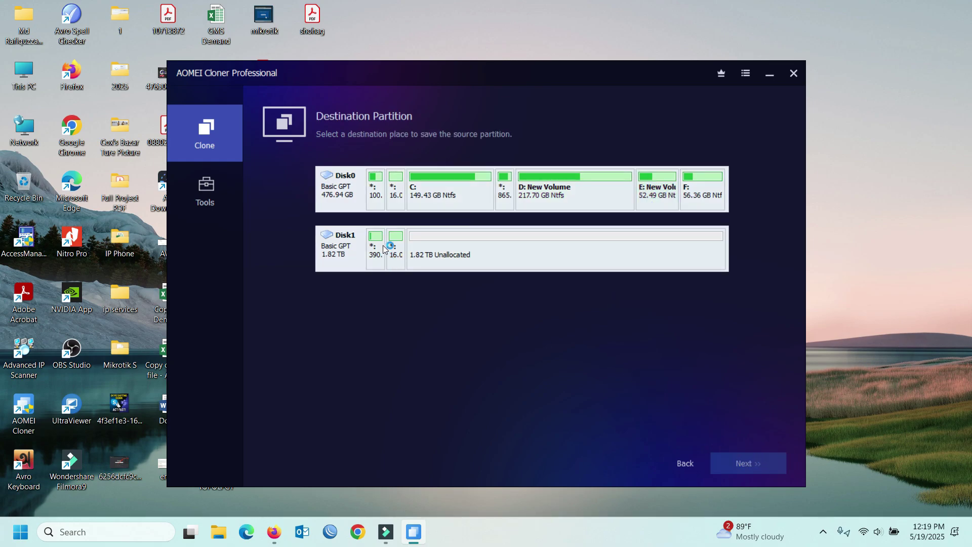
click(480, 251)
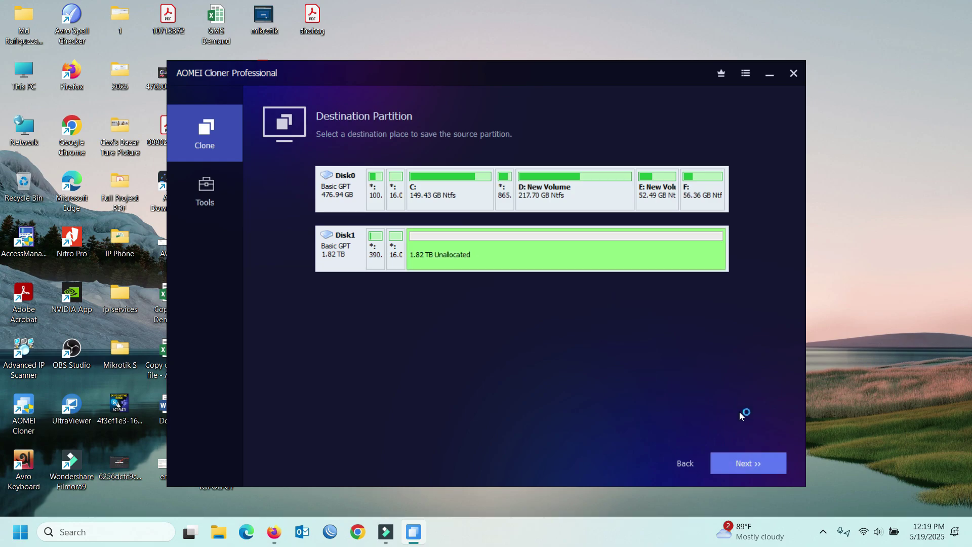
click(750, 463)
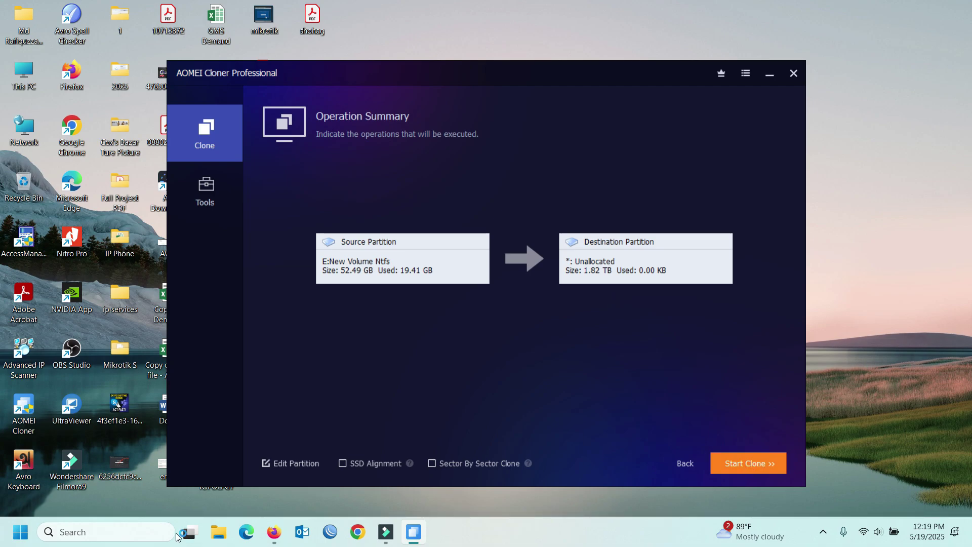
click(345, 464)
- Start the partition clone with Sector By Sector Clone enabled, then cancel it at 1%
click(434, 464)
click(758, 466)
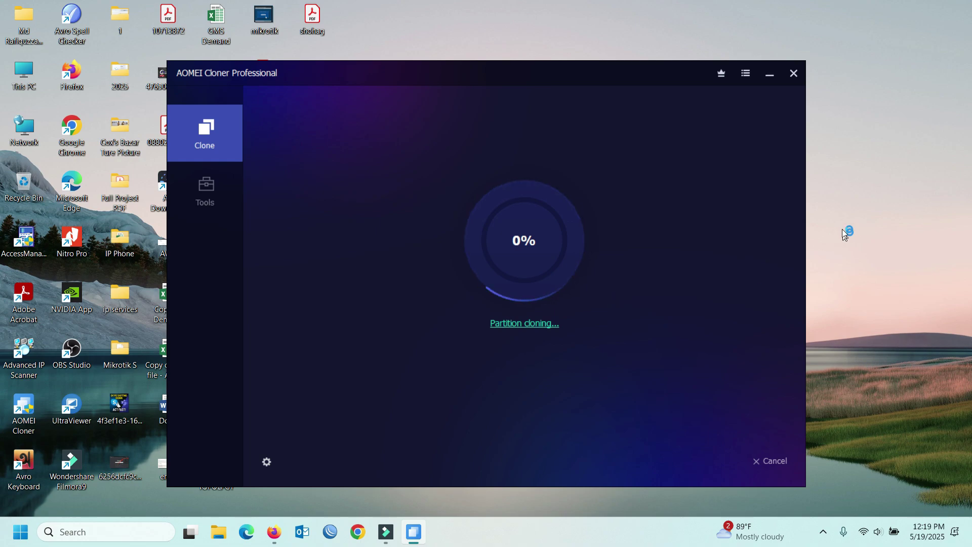
right_click(850, 180)
click(816, 229)
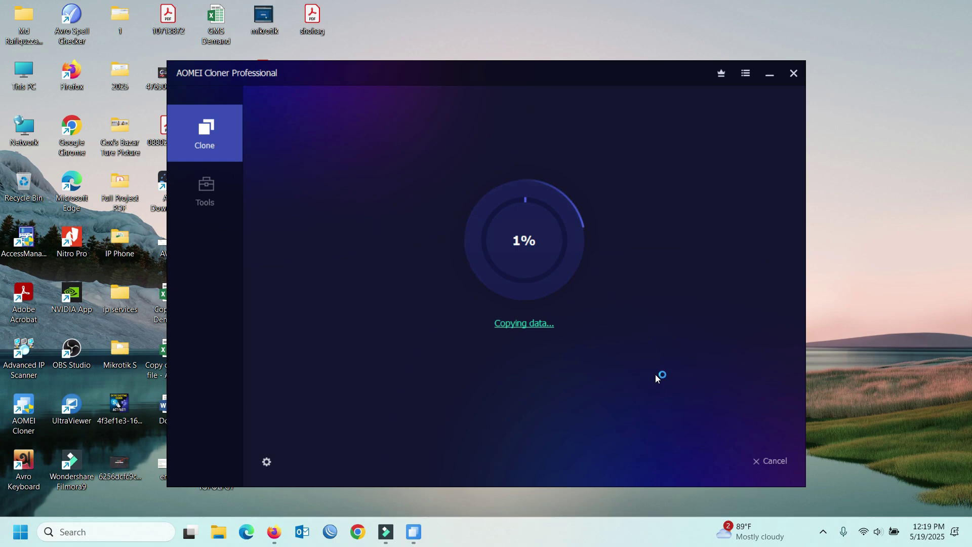
click(782, 466)
click(527, 372)
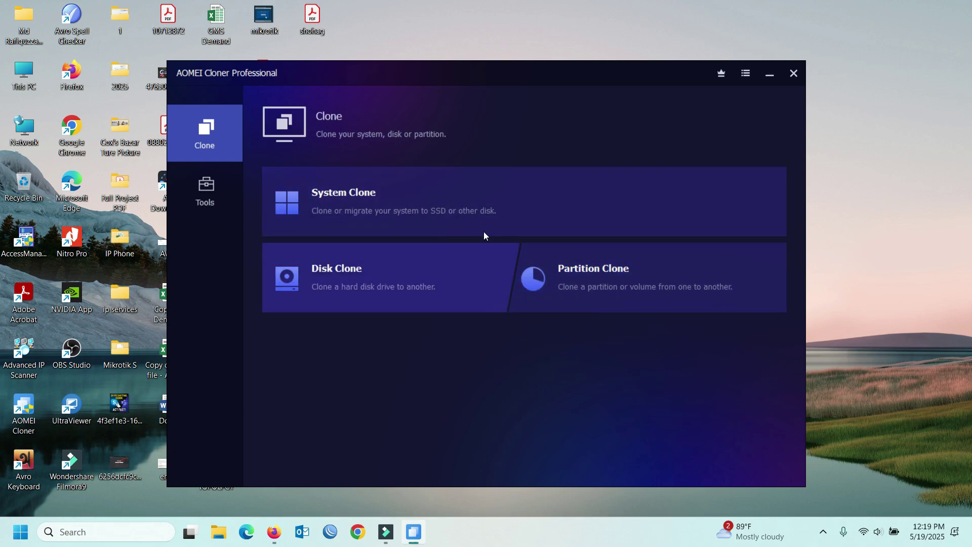
- View the About box showing version 5.0.0, then dismiss it
click(476, 288)
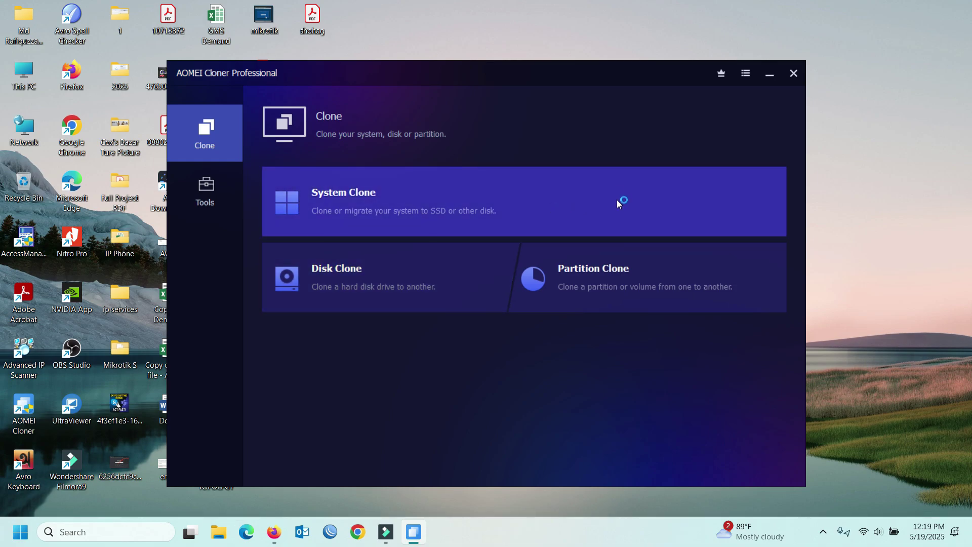
click(744, 74)
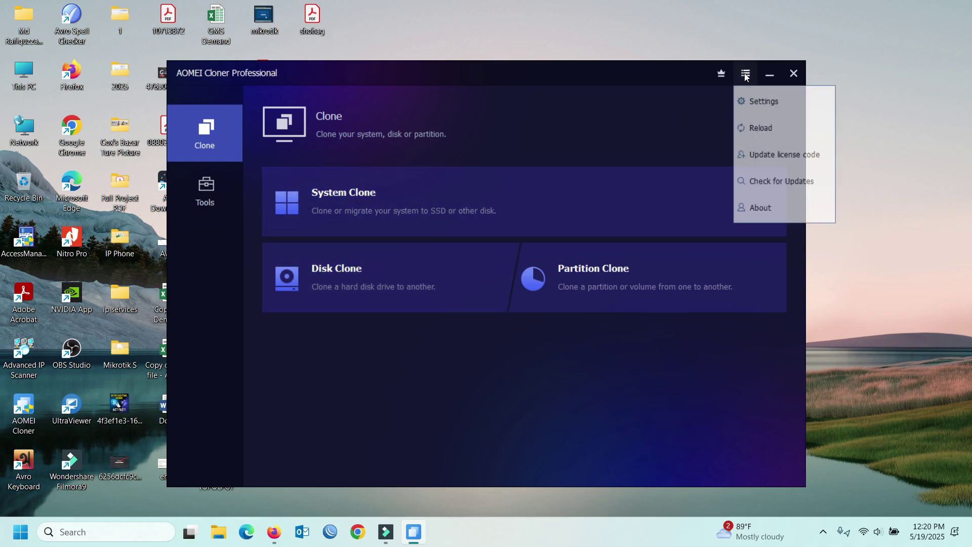
click(767, 103)
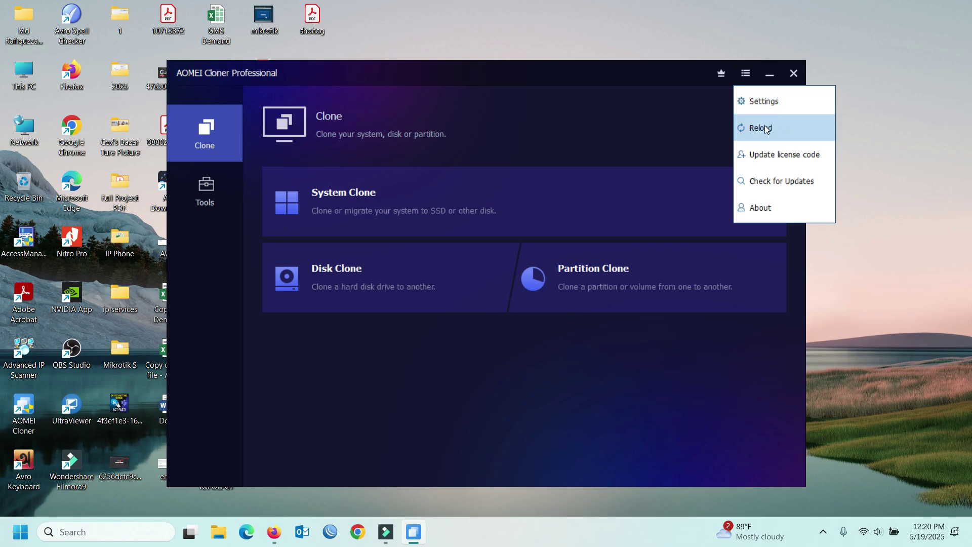
click(760, 209)
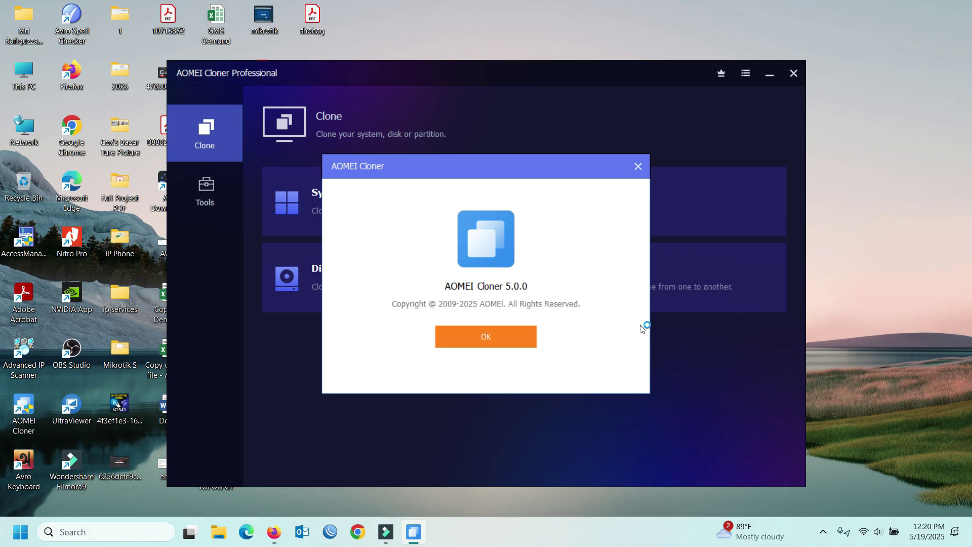
click(510, 339)
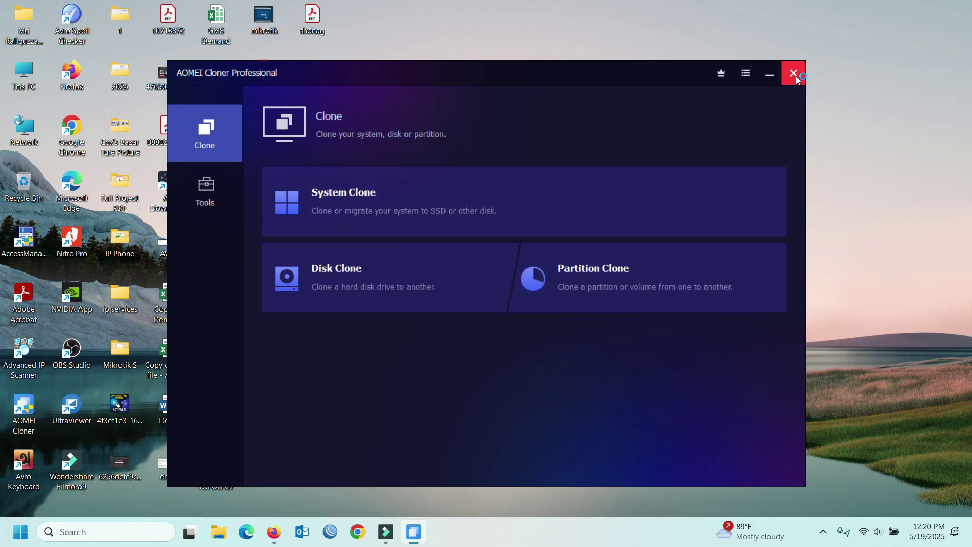
- Close AOMEI Cloner and refresh the Windows desktop
click(792, 80)
right_click(527, 124)
click(548, 174)
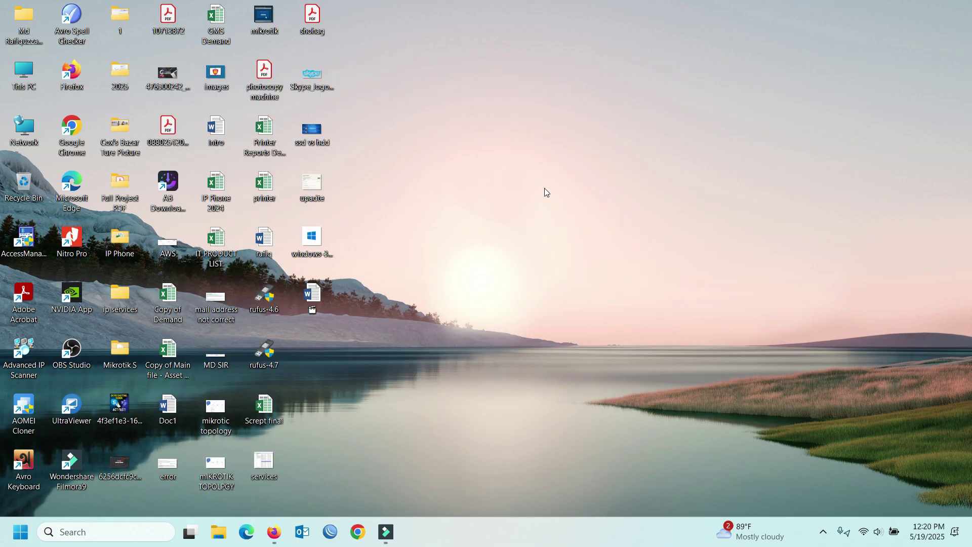